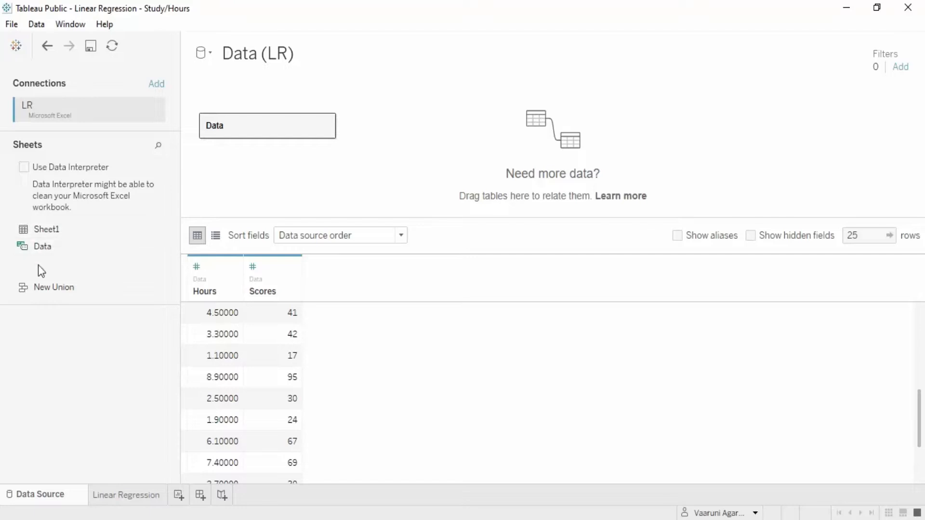
Open the Linear Regression worksheet and clear its existing chart.
left_click(129, 496)
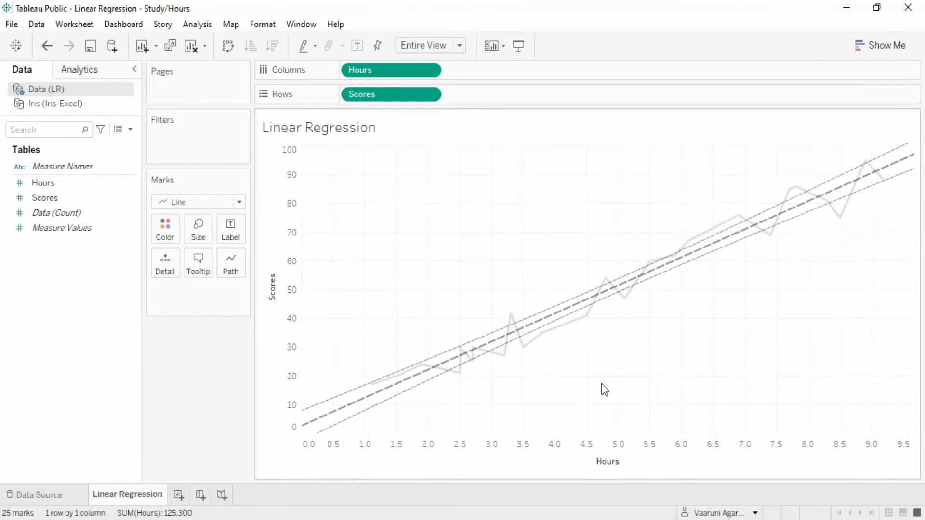
left_click(586, 350)
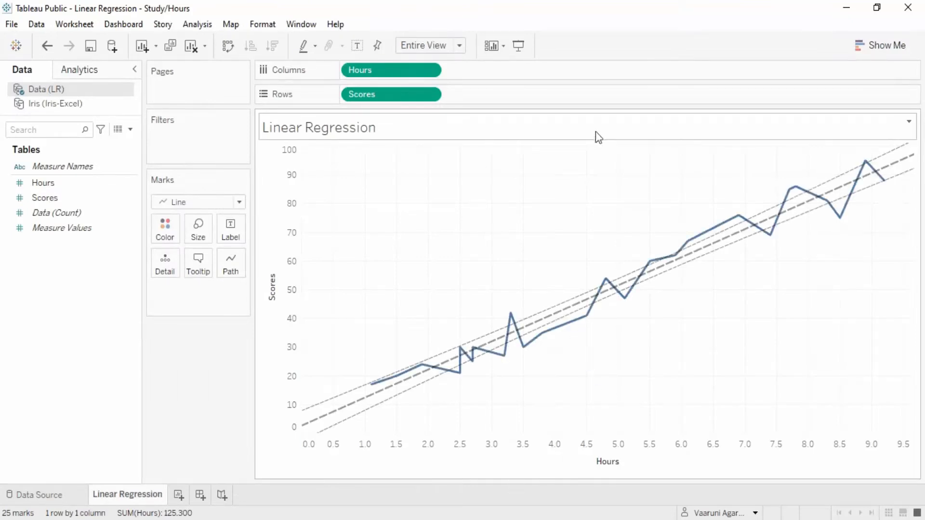
left_click(191, 47)
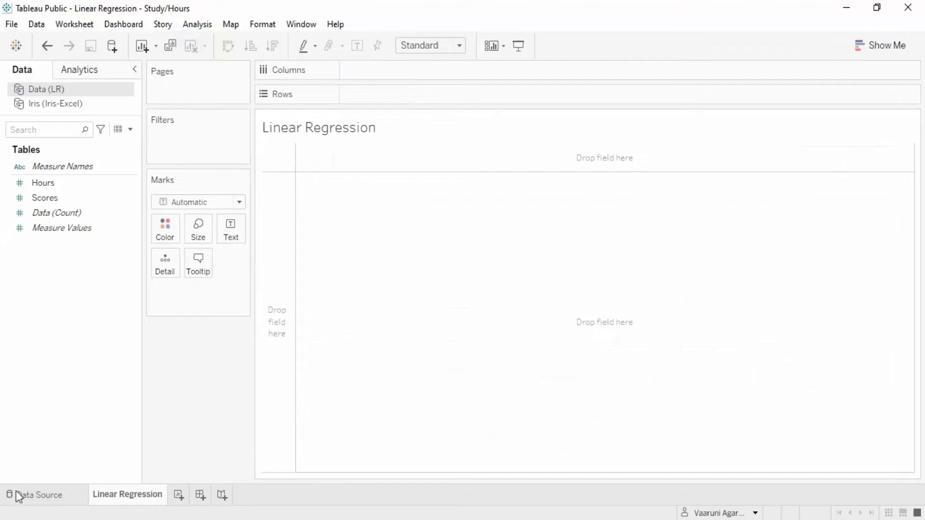
Review the Hours and Scores rows in the data source and return to the Linear Regression worksheet.
left_click(27, 496)
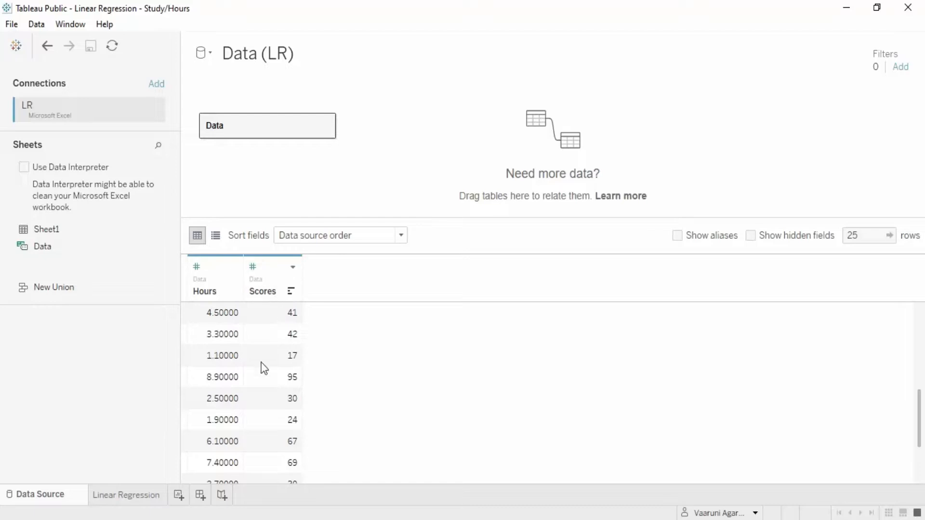
scroll(283, 393, "down", 3)
scroll(279, 456, "up", 10)
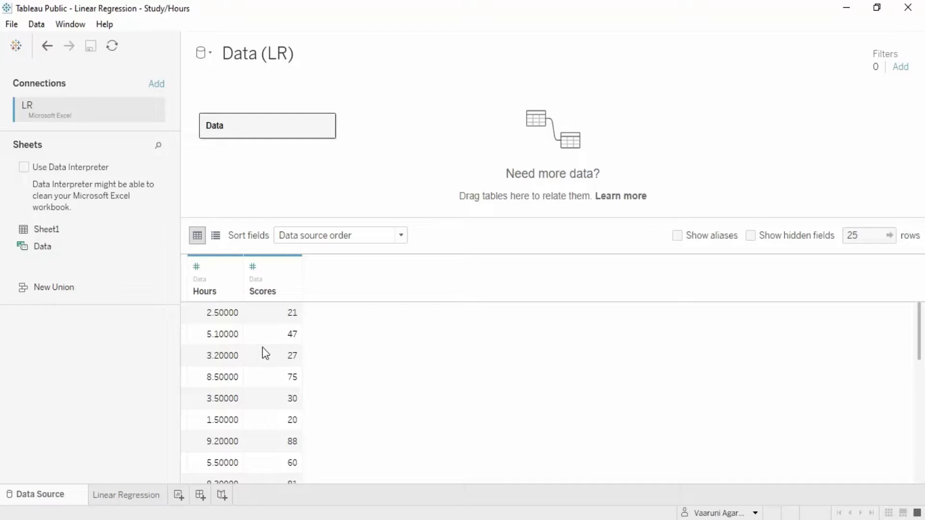
left_click(114, 500)
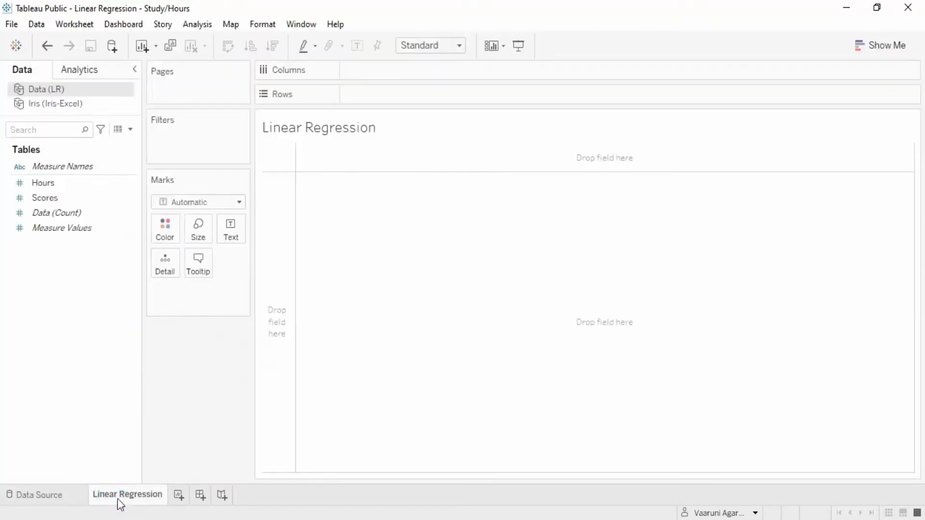
mouse_move(138, 497)
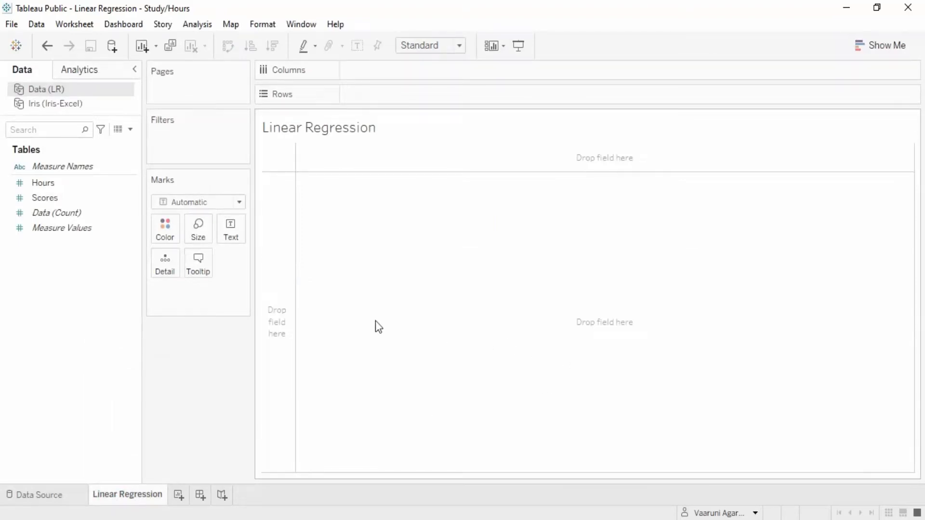
Build a chart with Hours on the columns and Scores on the rows.
left_click(48, 181)
left_click(52, 198)
left_click(51, 186)
left_click(53, 202)
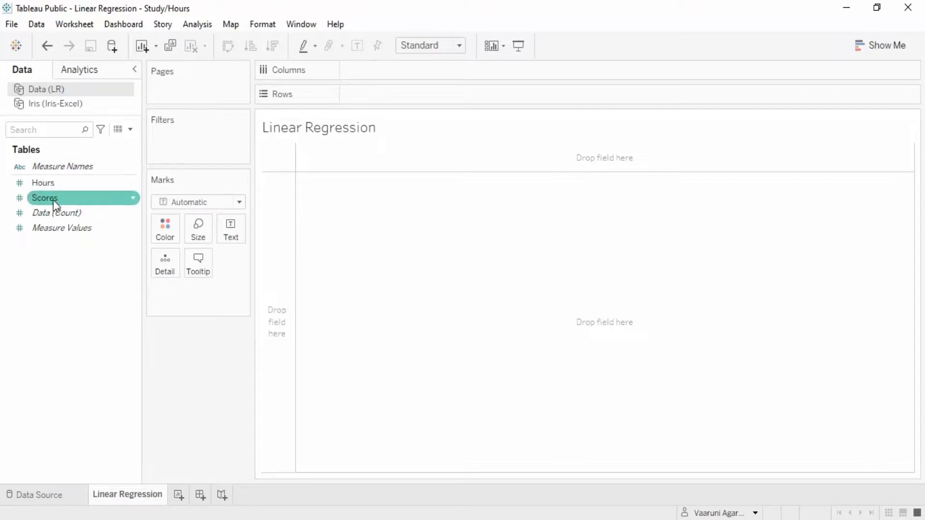
mouse_move(49, 184)
left_mouse_down()
mouse_move(399, 68)
mouse_move(306, 111)
mouse_move(40, 206)
mouse_move(399, 114)
mouse_move(364, 103)
left_mouse_up()
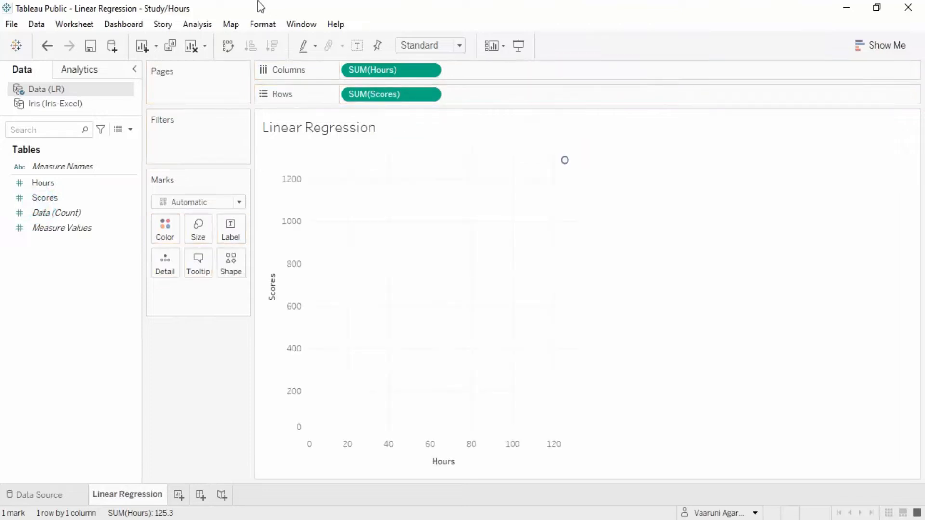
left_click(229, 51)
left_click(231, 51)
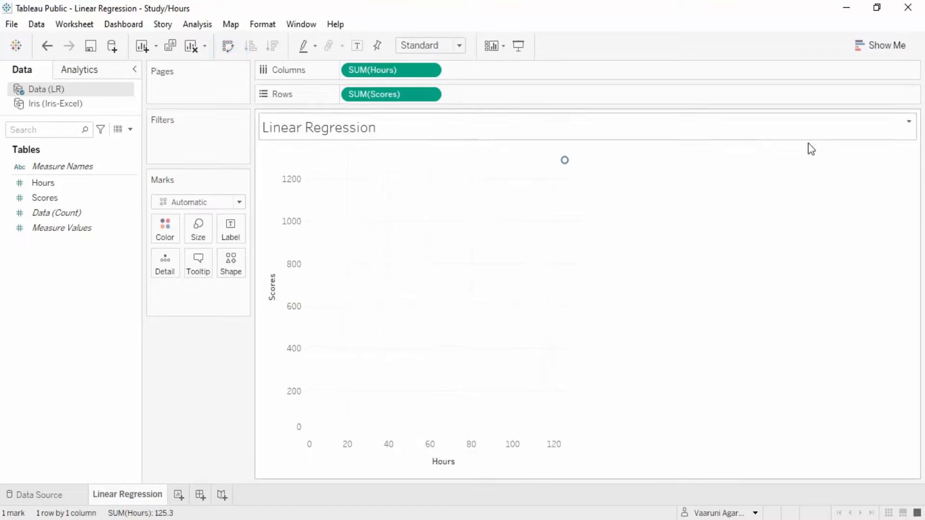
Turn off measure aggregation to plot every record and fit the chart to Entire View.
left_click(212, 27)
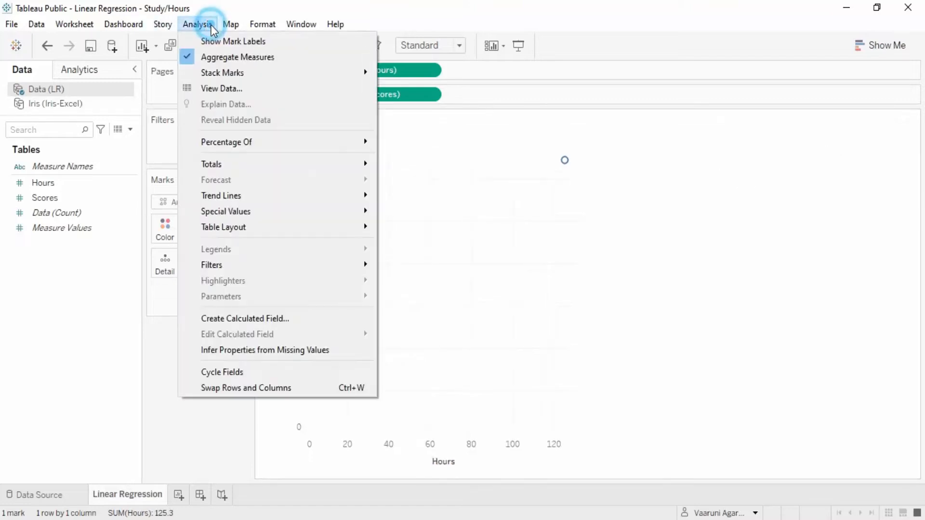
left_click(209, 57)
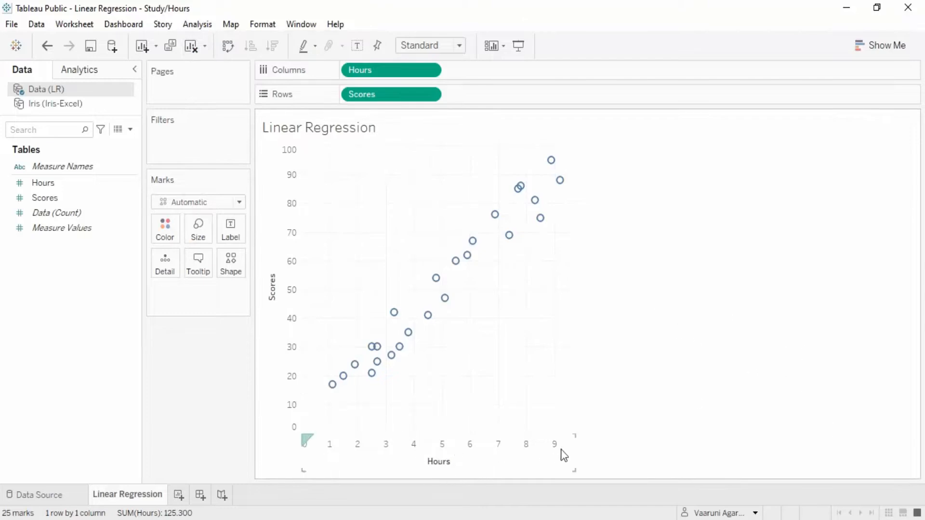
left_click(460, 45)
left_click(419, 96)
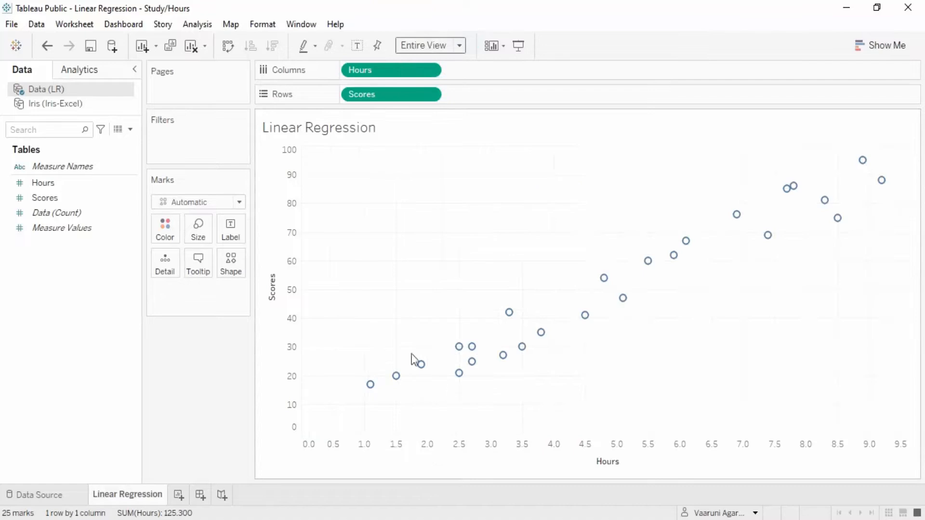
Try swapping the Hours and Scores axes, restore the original orientation and inspect individual data points.
mouse_move(378, 390)
left_click(227, 43)
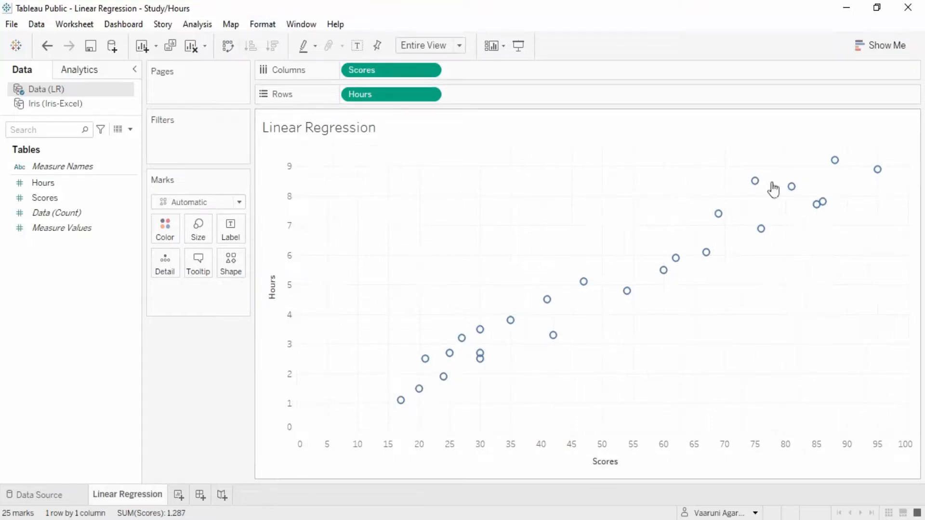
left_click(232, 47)
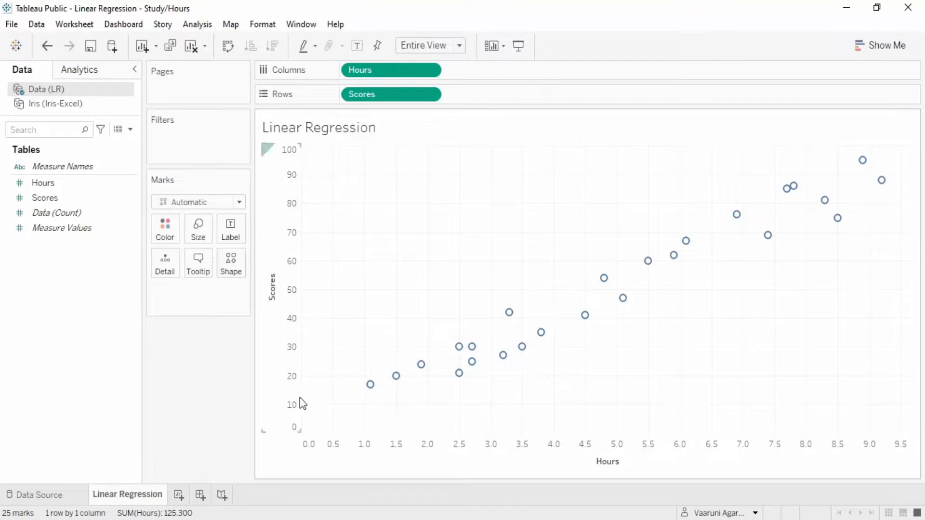
mouse_move(744, 211)
mouse_move(770, 243)
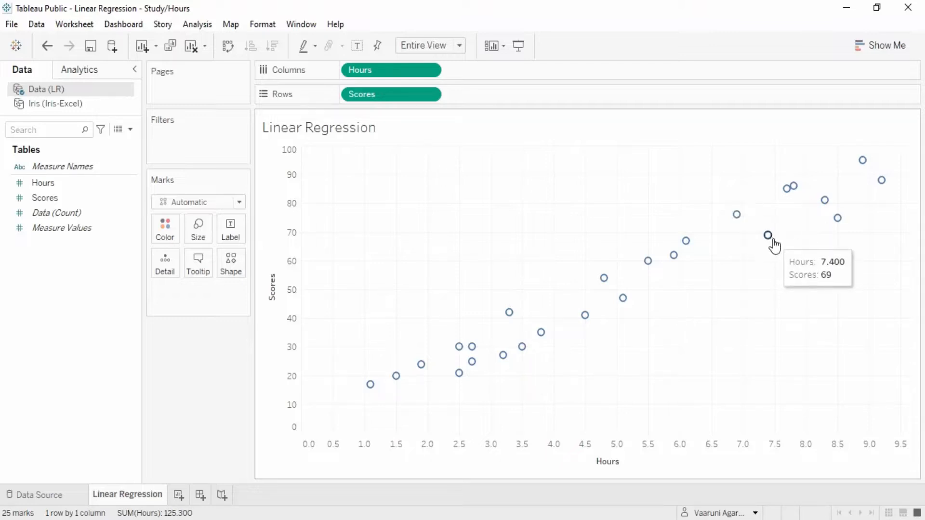
mouse_move(876, 192)
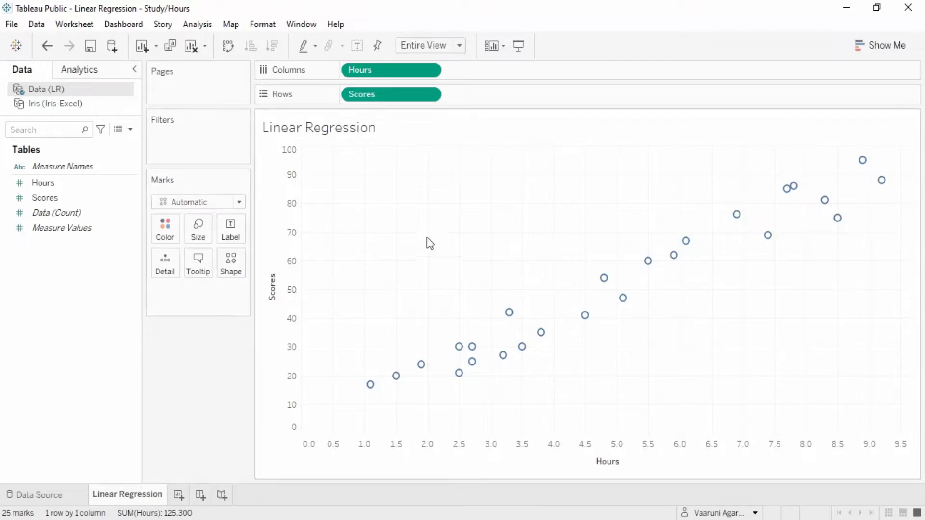
Try the Line mark type and a trend line on the chart, and return the marks to Automatic.
left_click(237, 202)
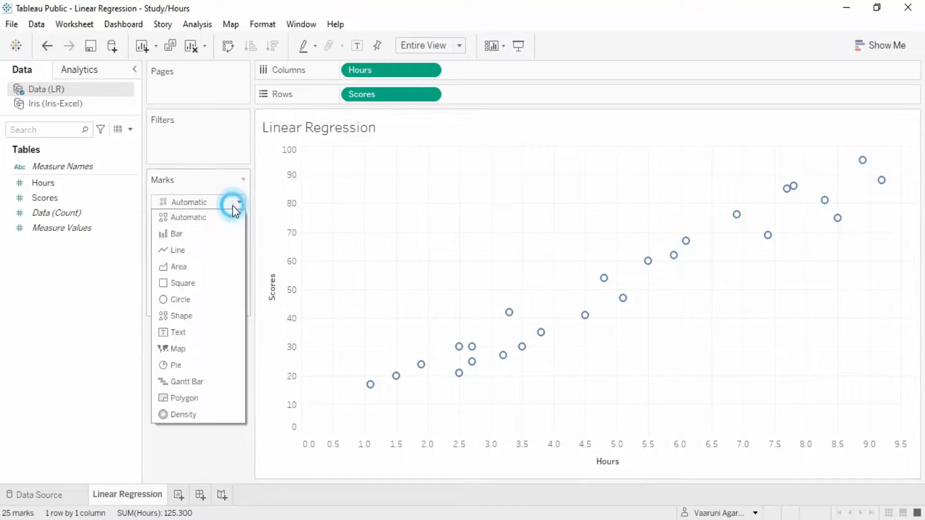
left_click(192, 256)
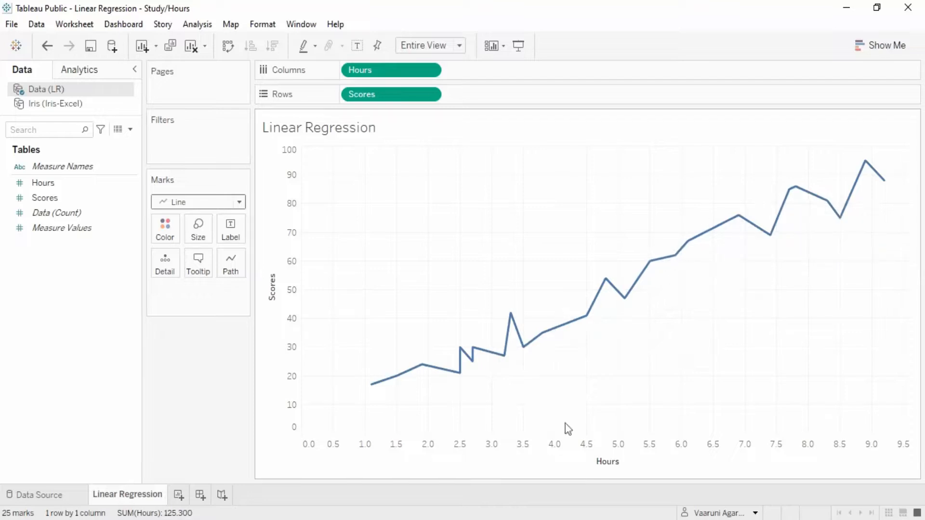
left_click(92, 72)
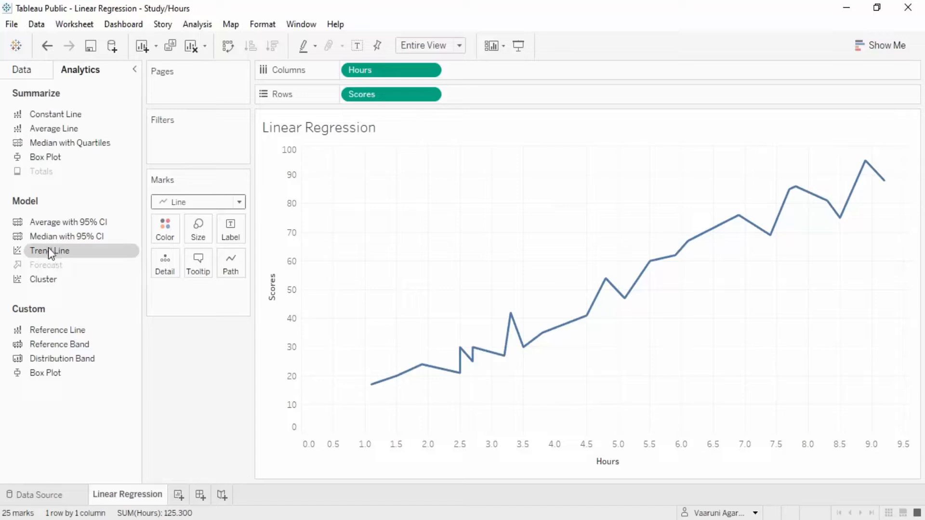
left_click_drag(54, 253, 542, 172)
left_click_drag(654, 173, 138, 362)
left_click(194, 202)
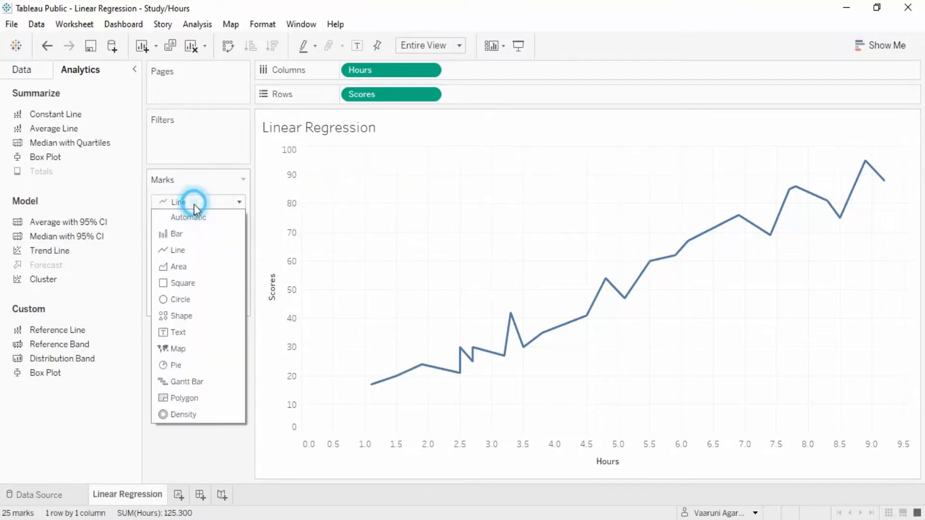
left_click(190, 222)
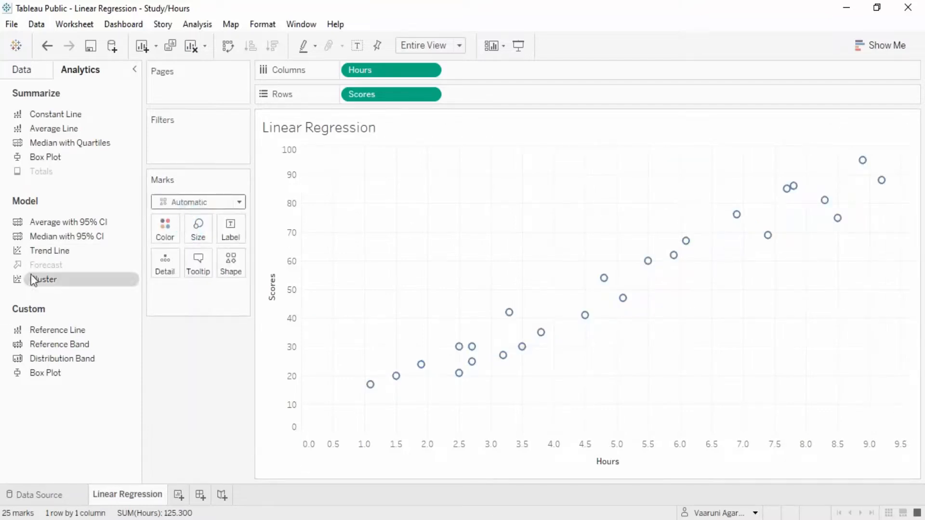
Add a Linear trend line to the scatter plot and examine its equation, R-squared and P-value.
left_click_drag(61, 252, 336, 182)
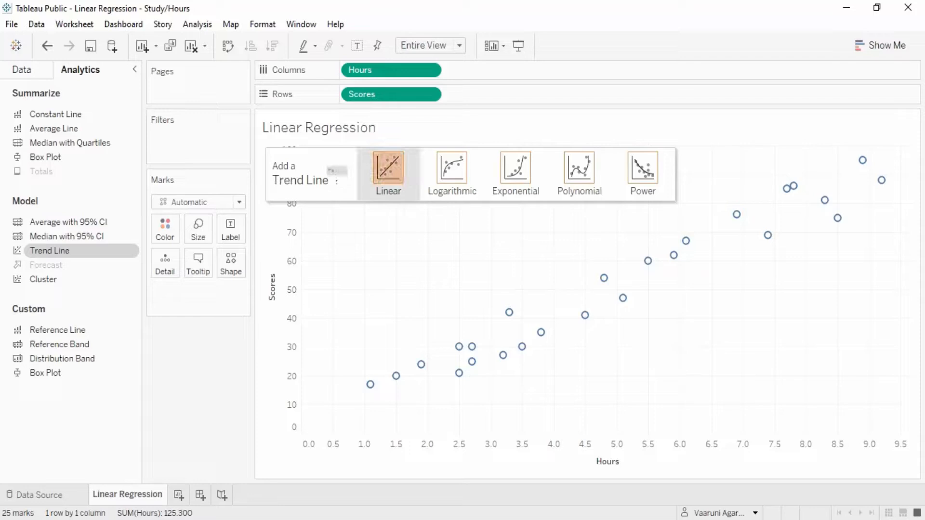
left_click_drag(337, 172, 378, 184)
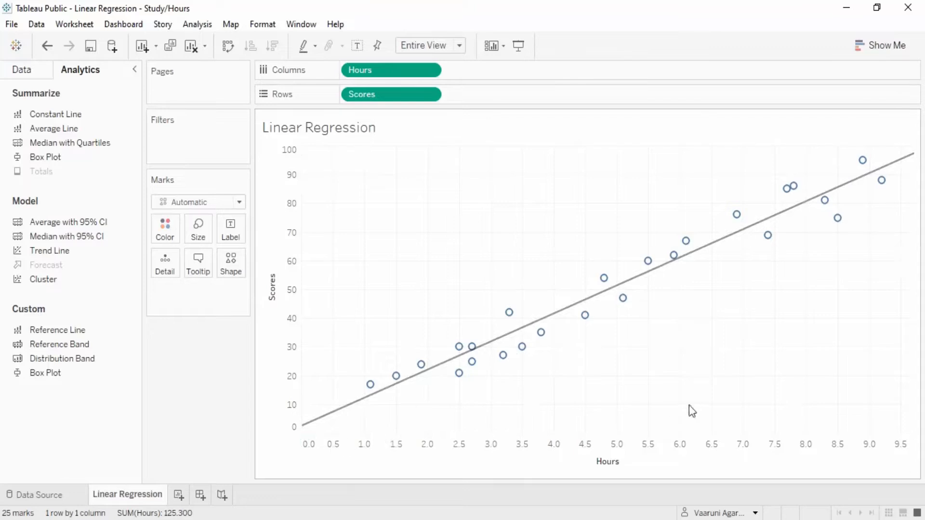
left_click(549, 313)
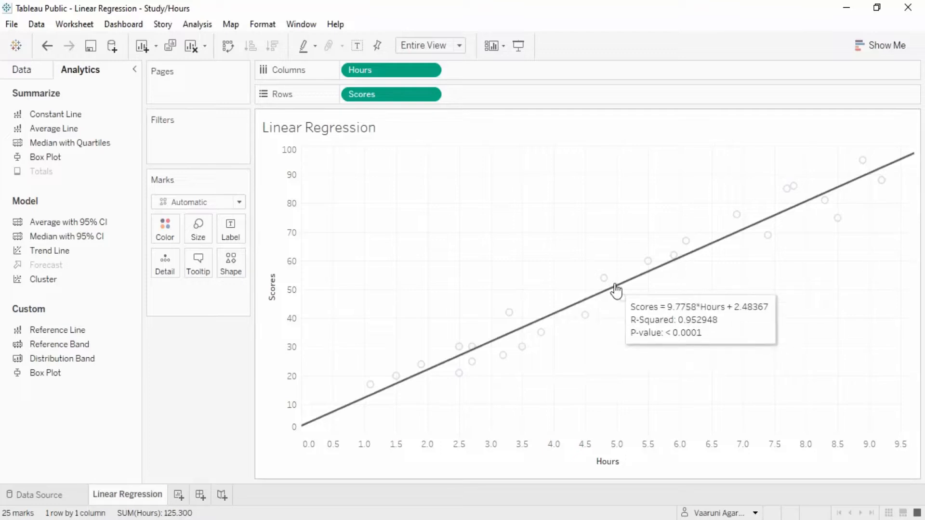
mouse_move(616, 288)
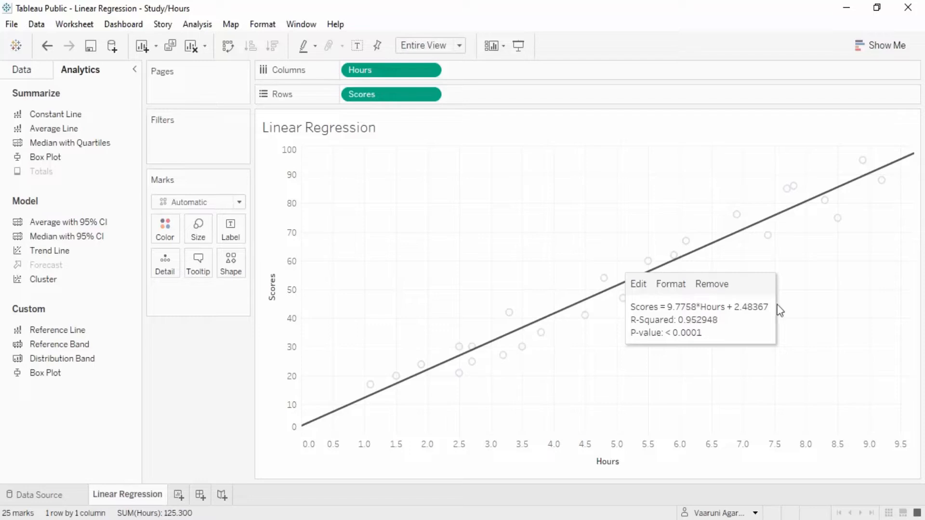
mouse_move(665, 273)
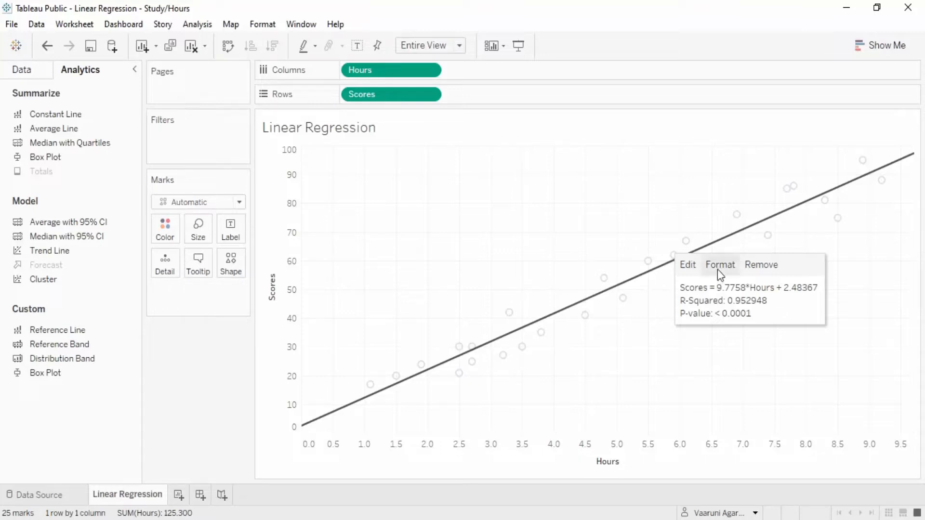
Open the trend line's options and preview the Logarithmic, Exponential and Power model types on the chart.
mouse_move(690, 263)
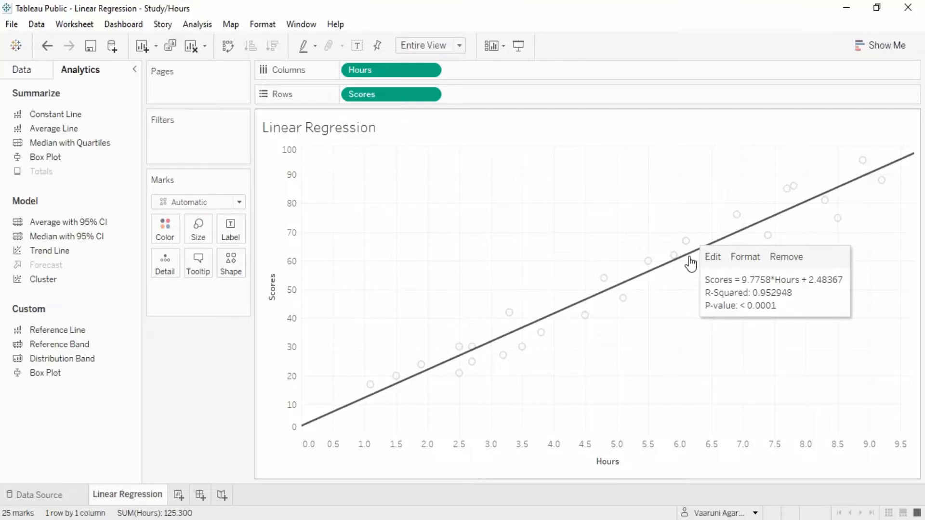
left_click(715, 260)
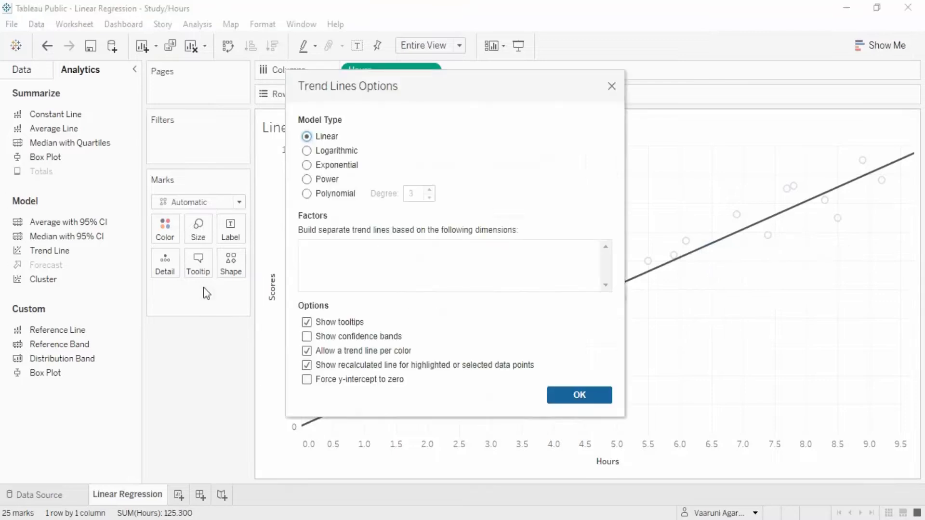
left_click_drag(380, 97, 547, 127)
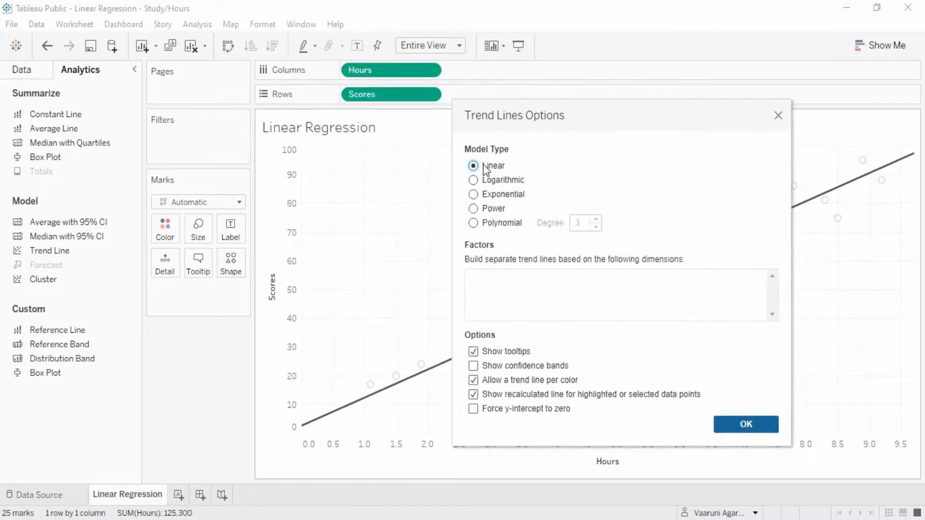
left_click(473, 180)
left_click_drag(605, 114, 217, 91)
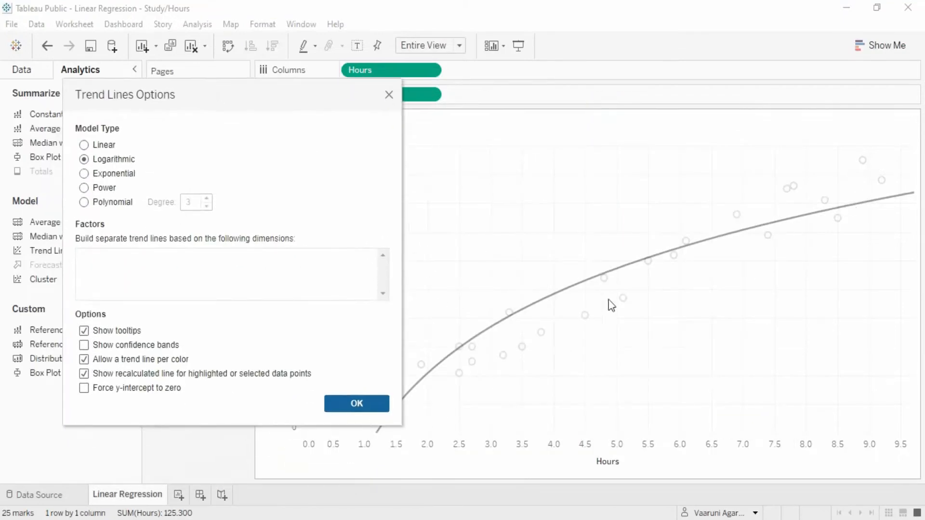
left_click(83, 172)
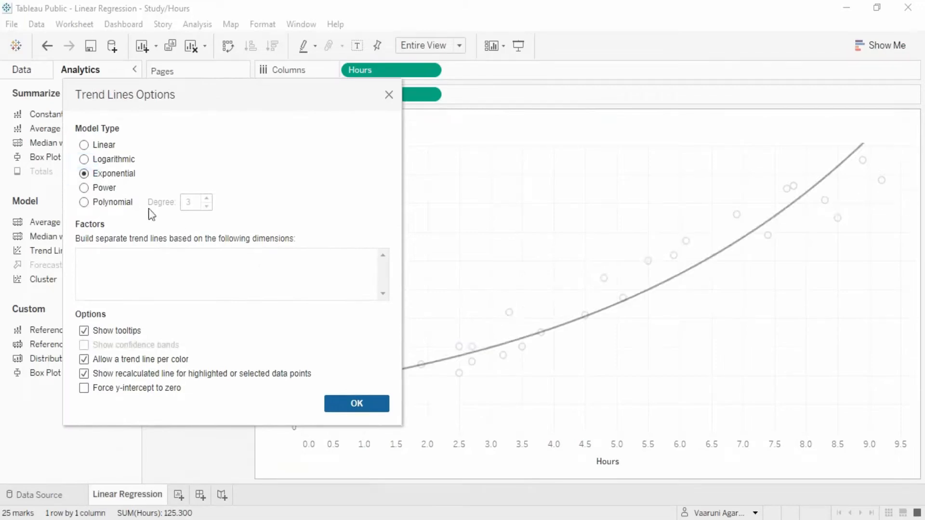
left_click(84, 188)
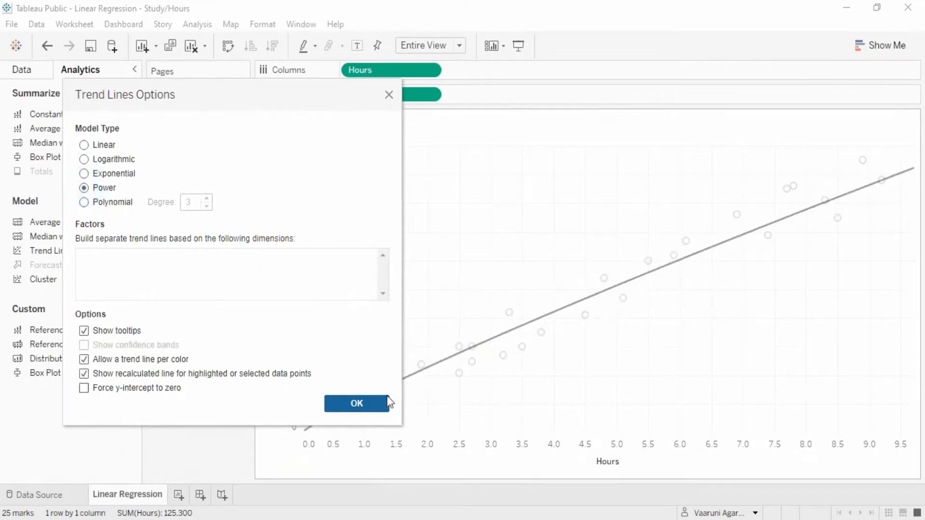
Switch the trend line model to Polynomial and set its degree to 2.
left_click(84, 203)
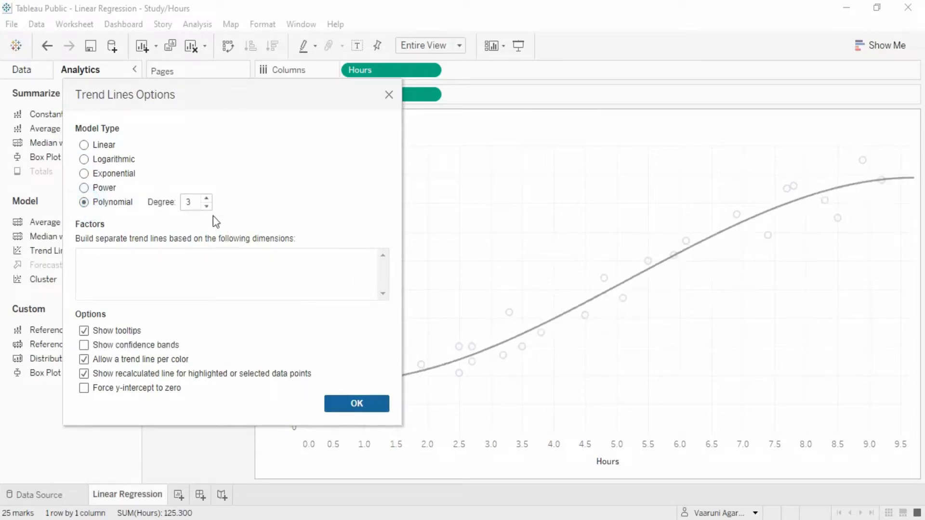
double_click(192, 208)
type("2")
left_click(302, 216)
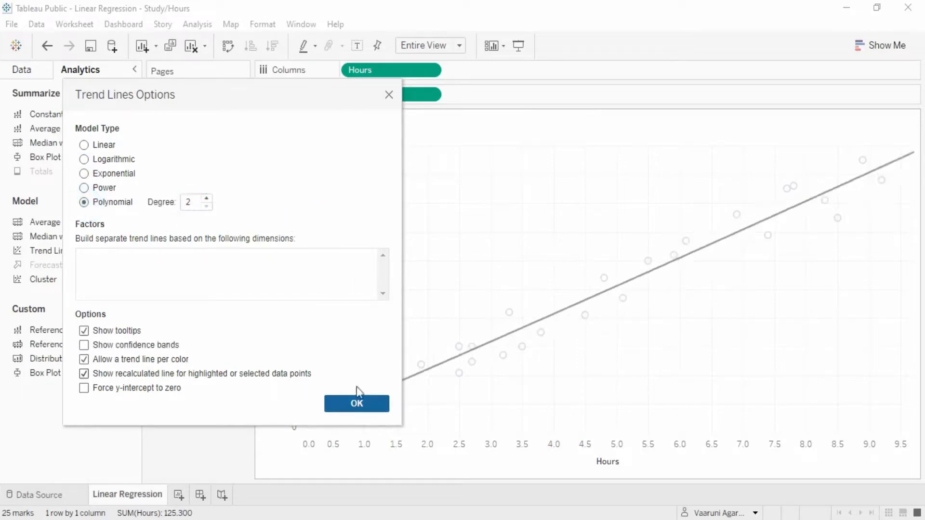
Set the polynomial trend line's degree to 5, apply it, and examine its equation, R-squared and P-value on the chart.
double_click(188, 201)
type("5")
left_click(249, 213)
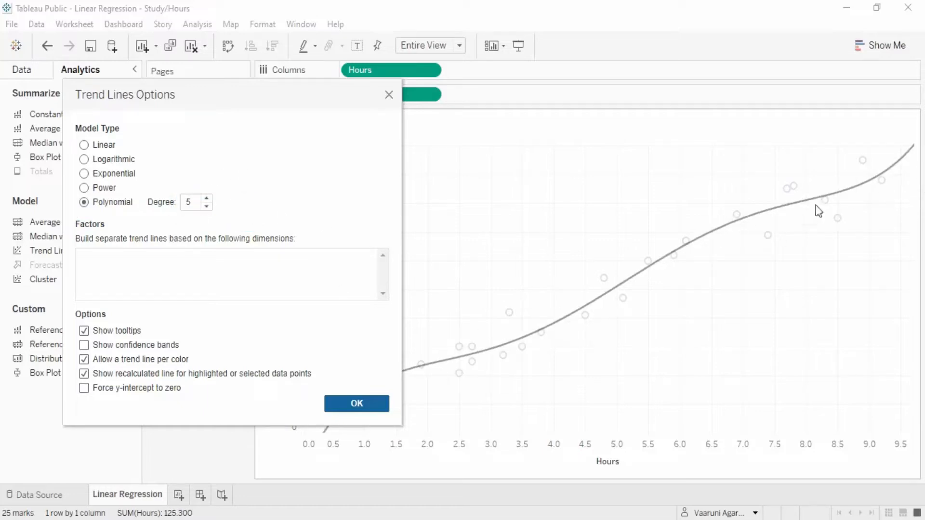
mouse_move(262, 94)
left_mouse_down()
mouse_move(35, 307)
mouse_move(246, 87)
mouse_move(258, 87)
left_mouse_up()
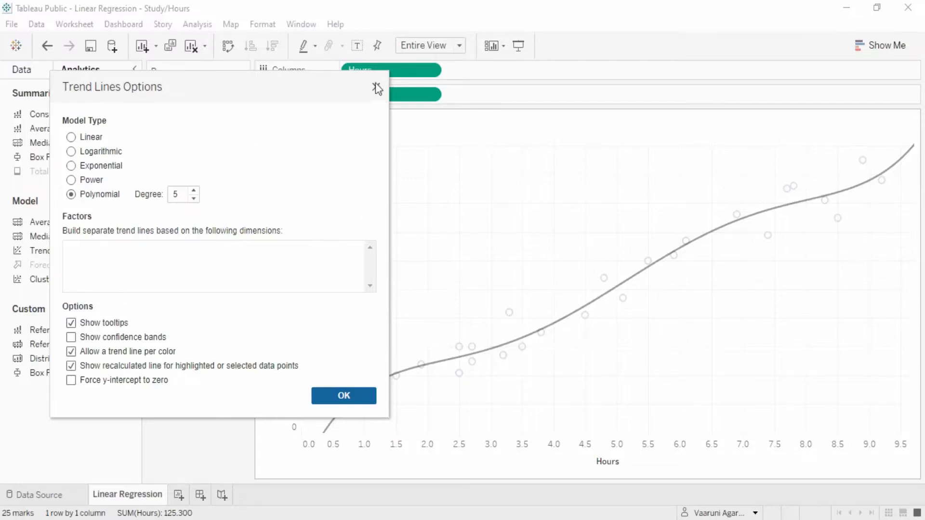
left_click(357, 403)
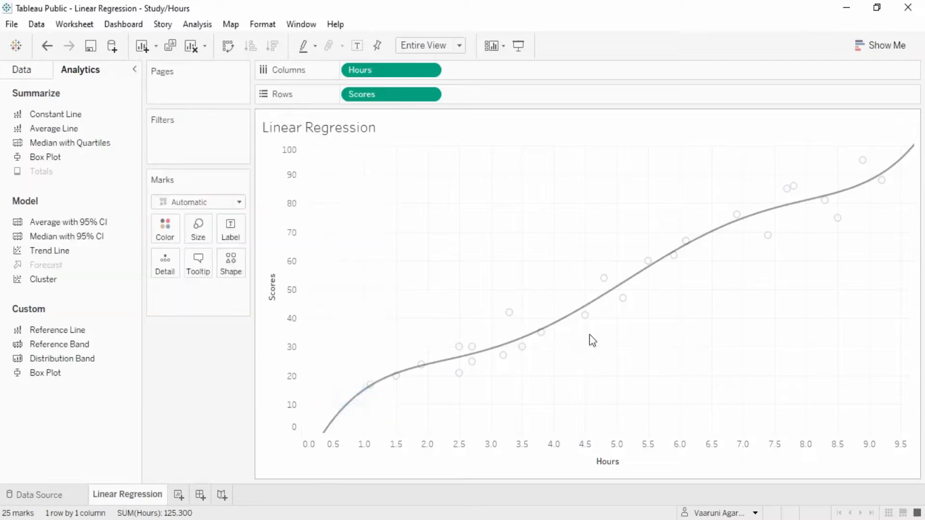
mouse_move(578, 318)
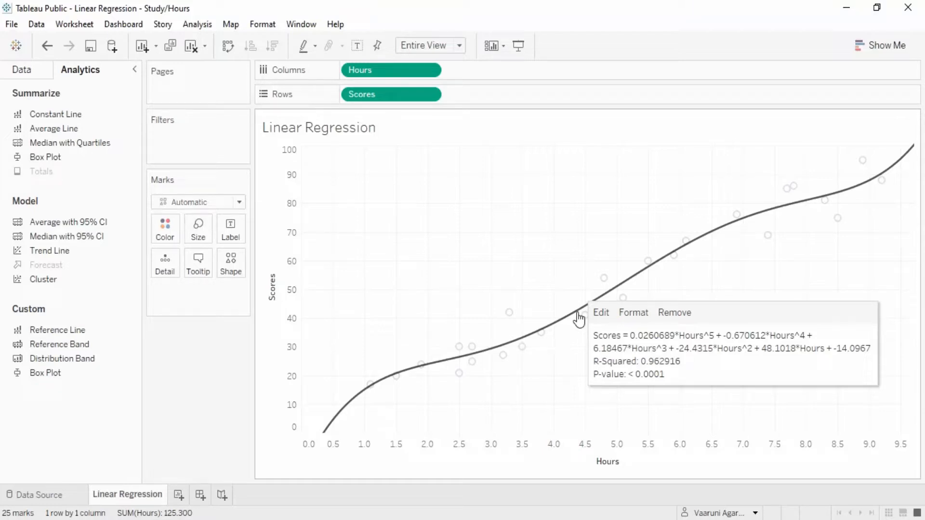
left_click(421, 260)
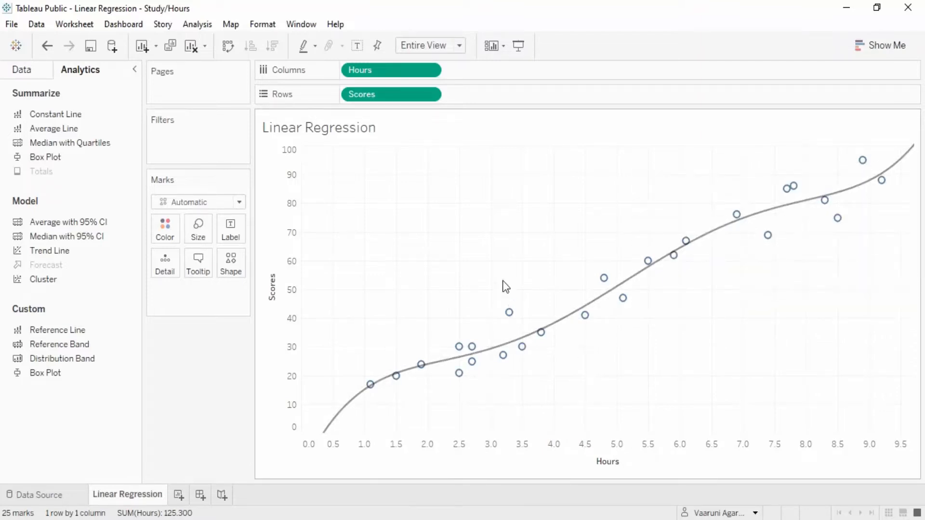
Change the trend line's model type back to Linear and show its confidence bands.
mouse_move(770, 221)
left_click(726, 232)
left_click(646, 247)
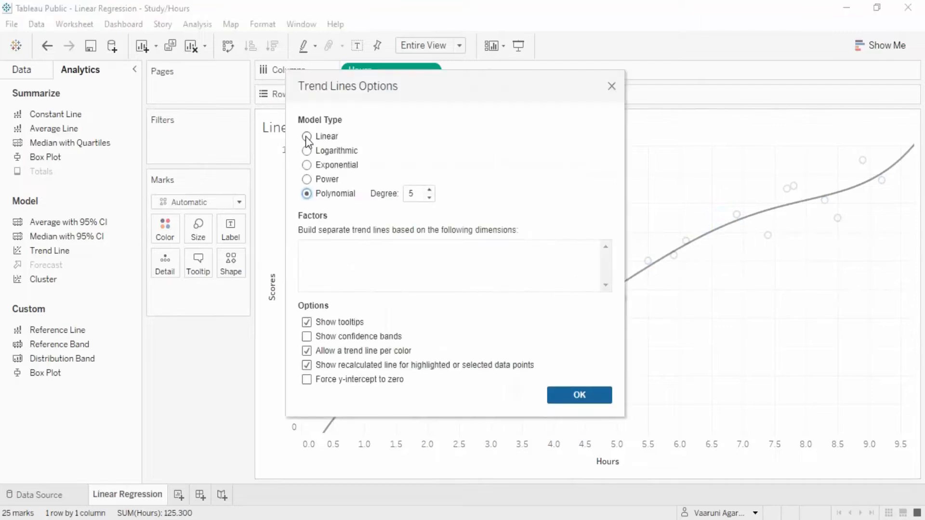
left_click(306, 136)
left_click_drag(475, 77, 698, 97)
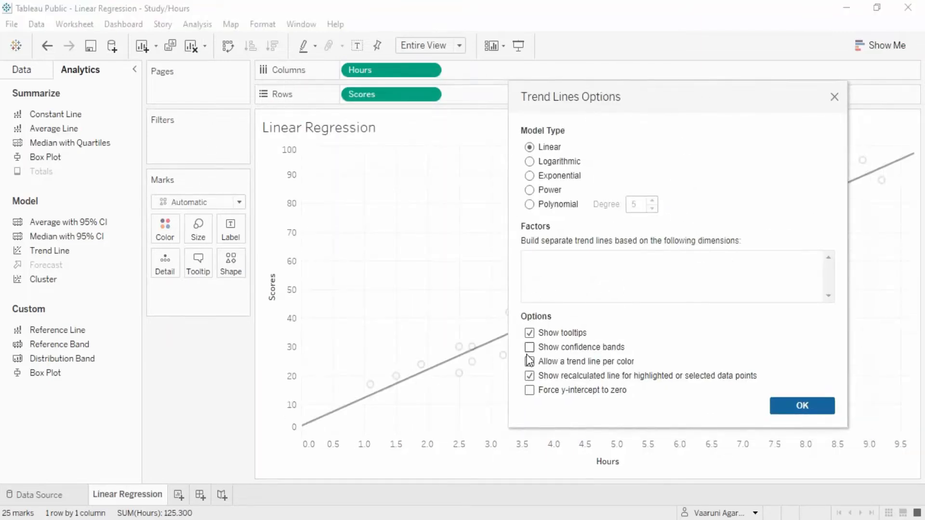
left_click(530, 348)
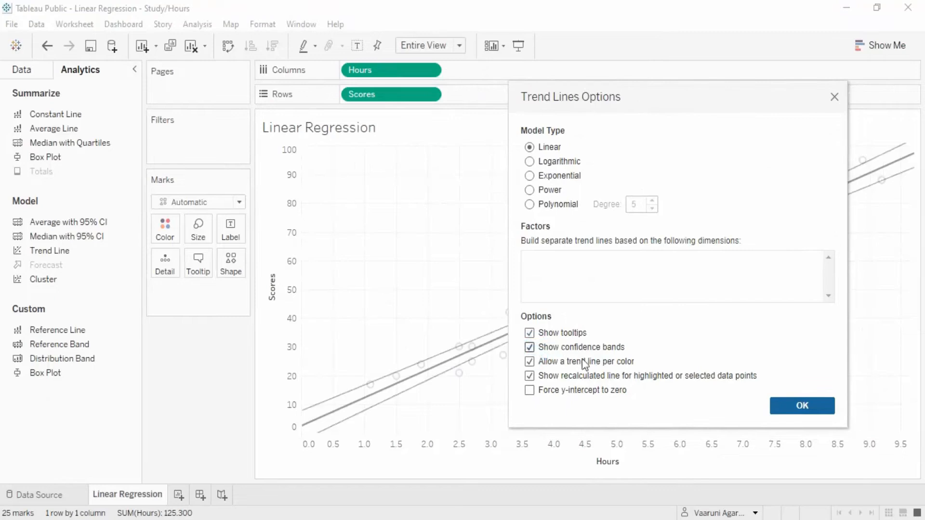
left_click(825, 407)
Check the linear trend line's equation and fit statistics, and look at its line formatting options.
mouse_move(356, 396)
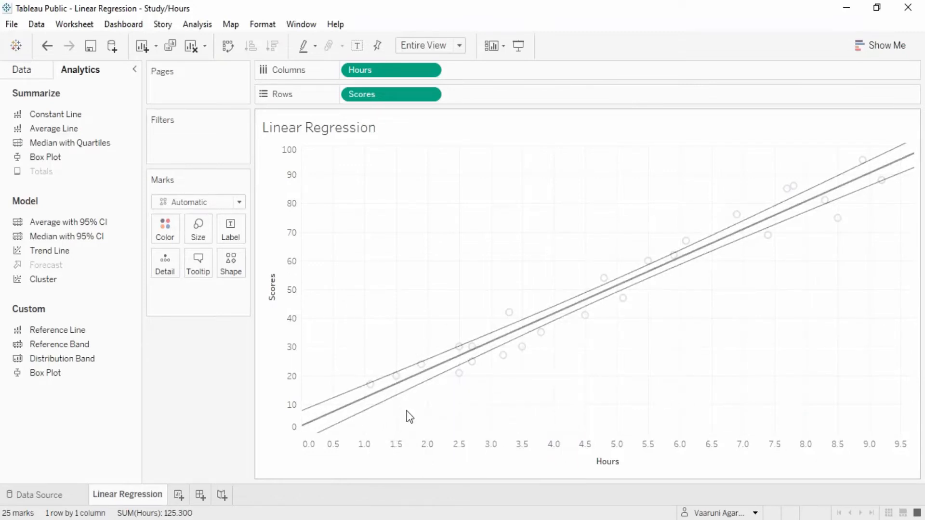
left_click(416, 381)
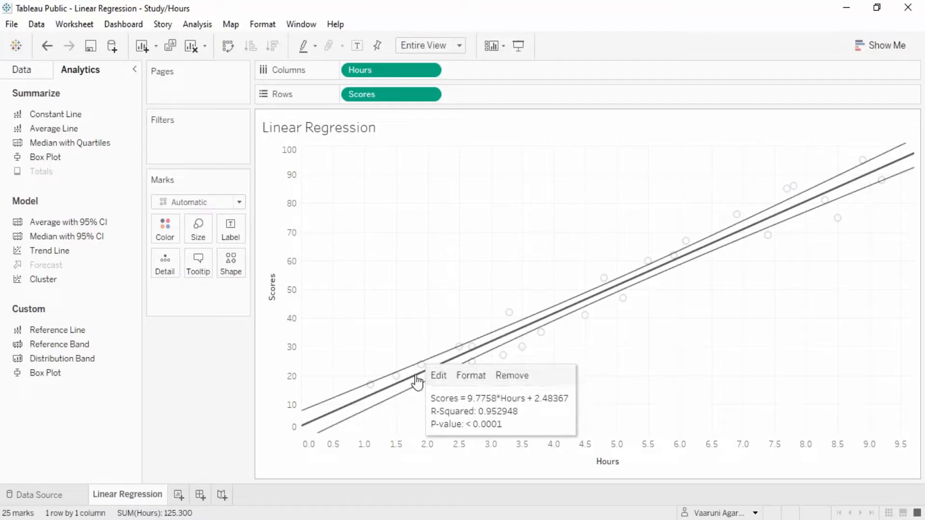
left_click(472, 376)
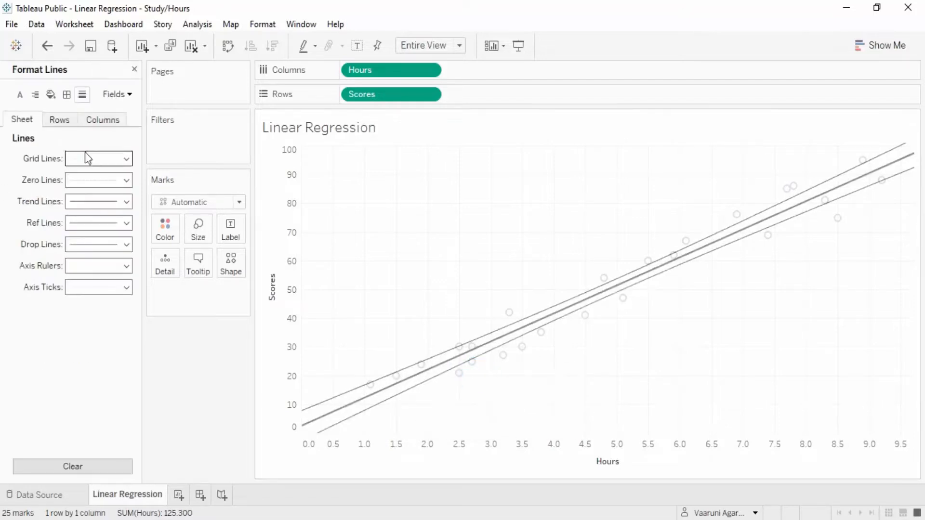
left_click(131, 66)
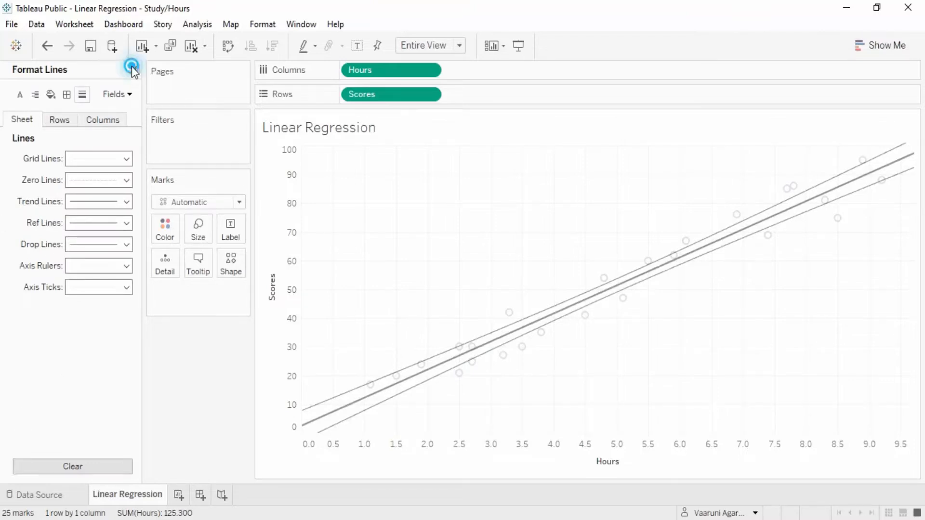
Open the trend line's description, copy its contents, and review the P-value, equation and coefficients table before closing it.
right_click(550, 317)
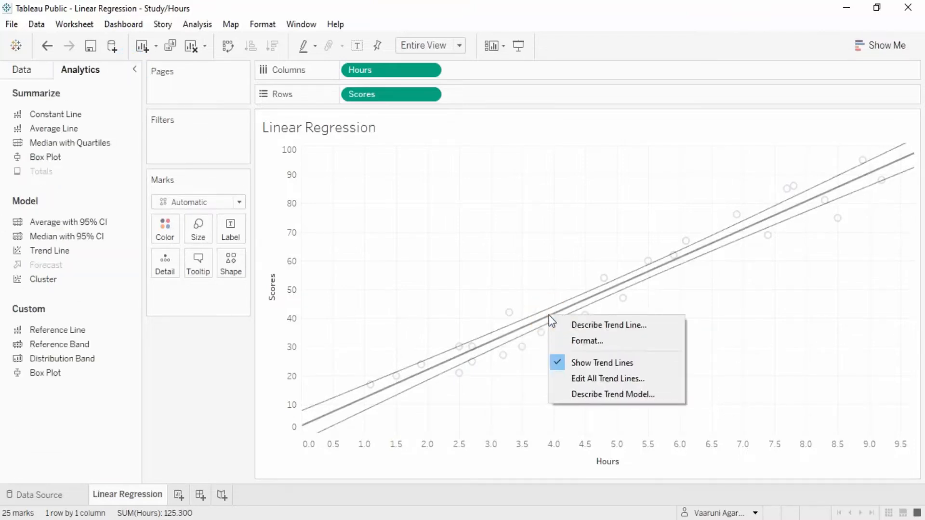
left_click(564, 324)
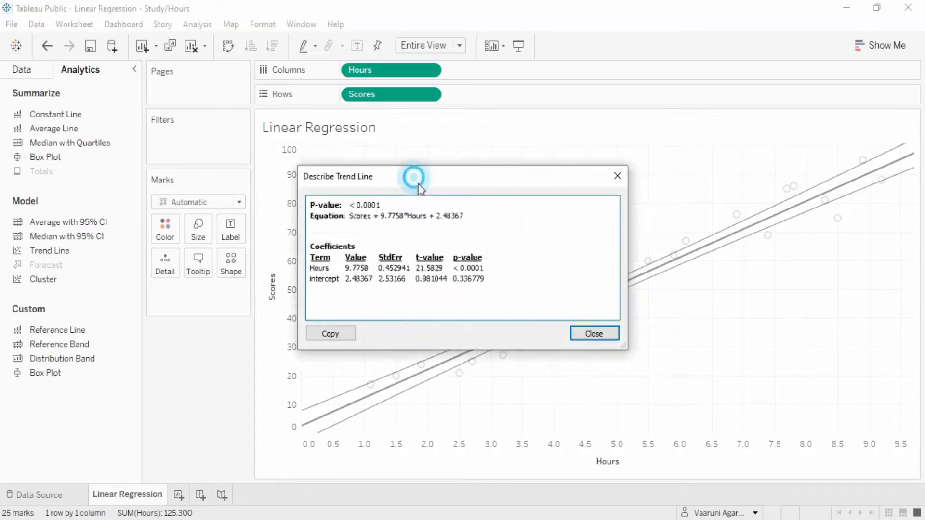
left_click_drag(414, 177, 517, 219)
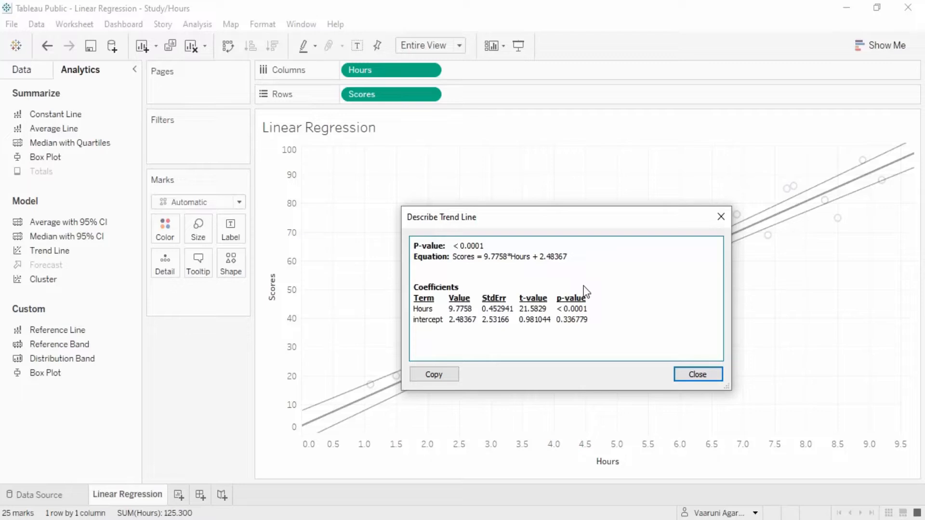
left_click(573, 255, "shift")
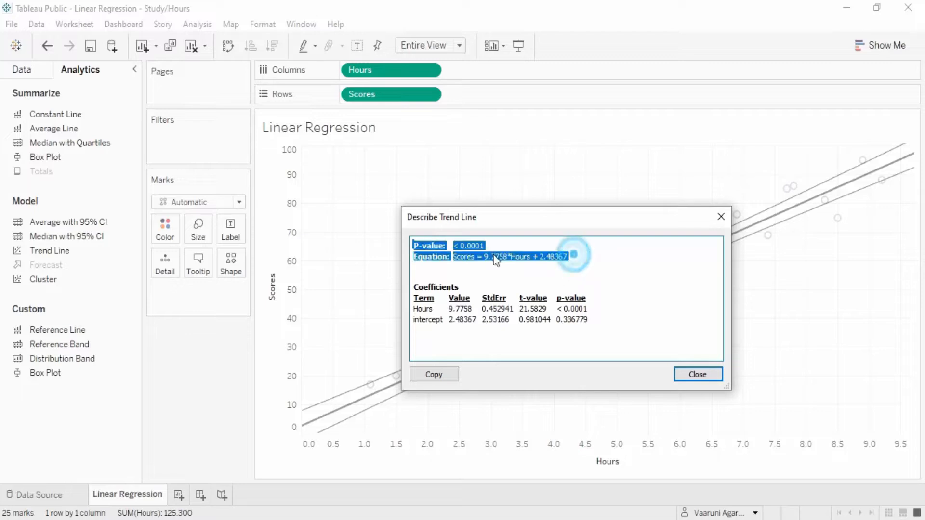
left_click(418, 375)
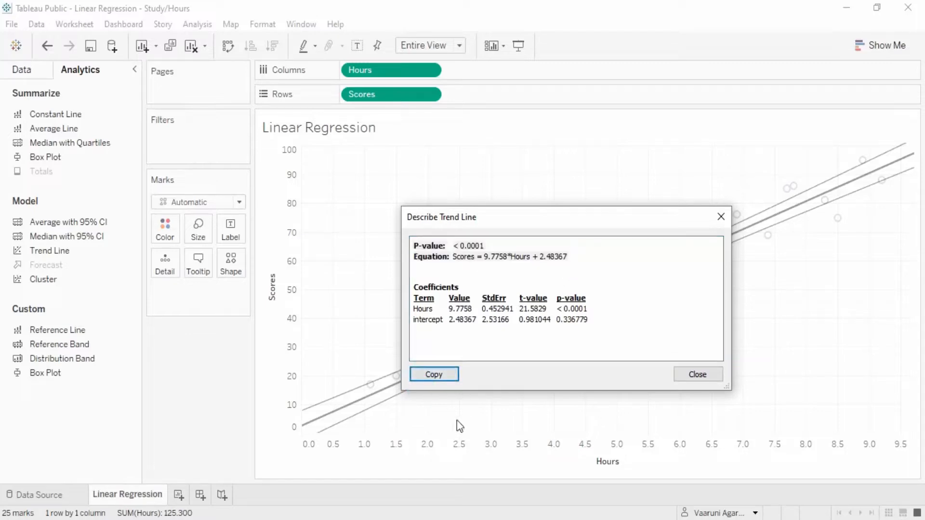
left_click(527, 325)
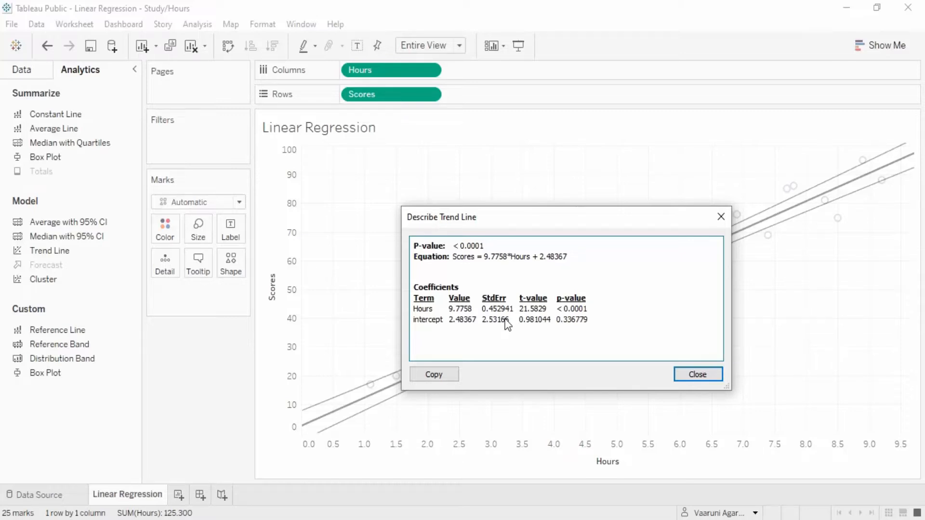
left_click(702, 374)
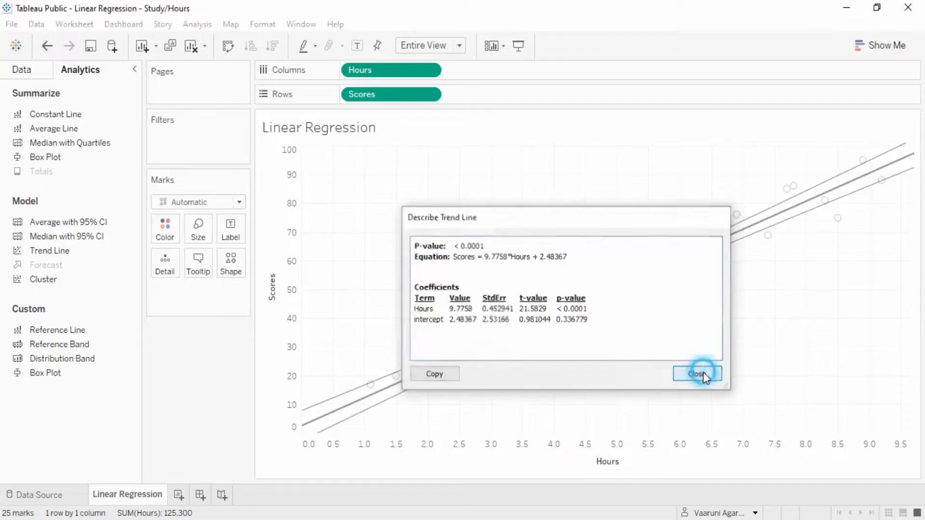
Open the trend model's description and review its summary, model formula, error measures, R-squared and p-value significance.
right_click(408, 383)
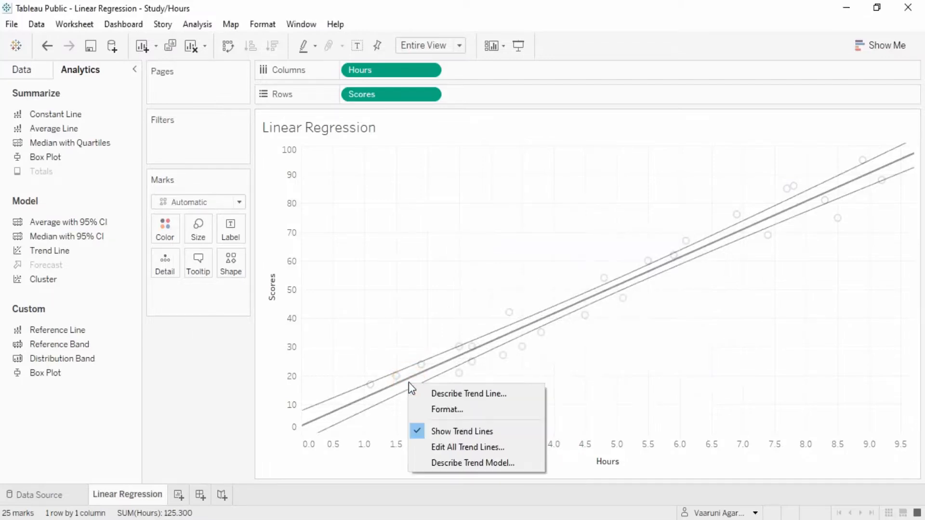
left_click(470, 464)
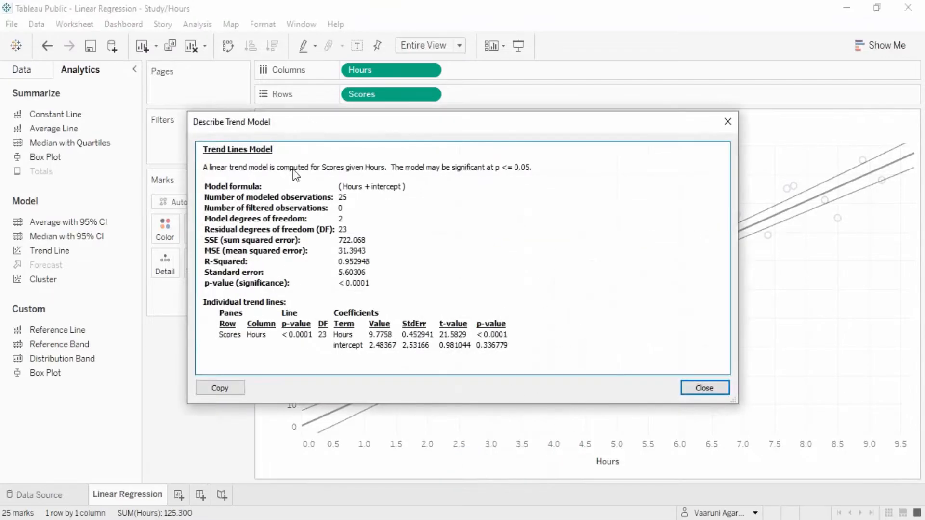
left_click_drag(373, 126, 517, 199)
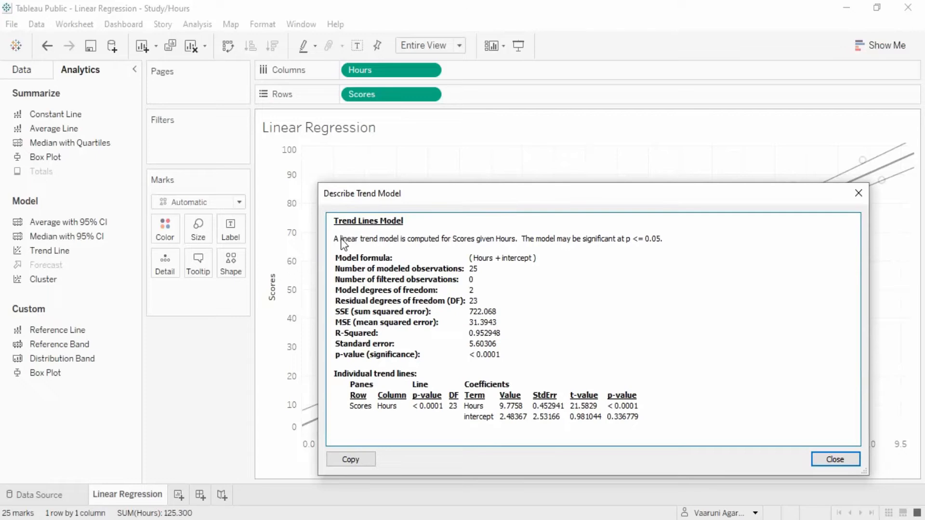
left_click_drag(338, 239, 407, 244)
left_click(422, 251)
triple_click(488, 359)
left_click(493, 358)
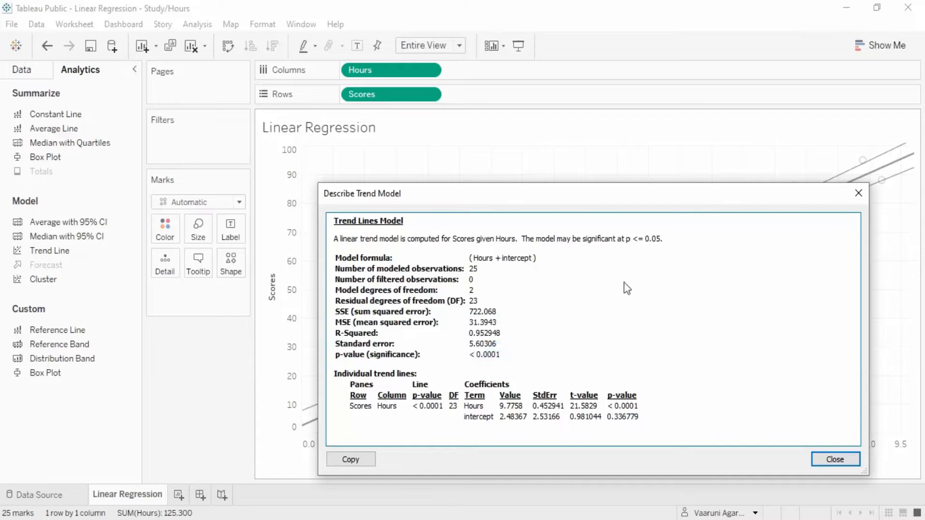